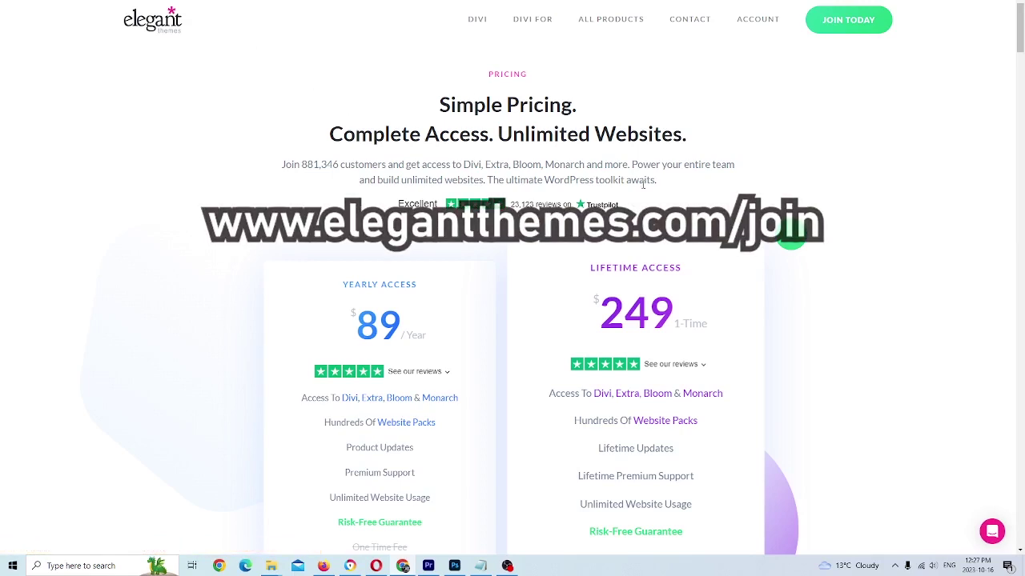
# - Exit Chrome's full-screen mode so the Elegant Themes pricing page shows in a normal window
pyautogui.press('F11')
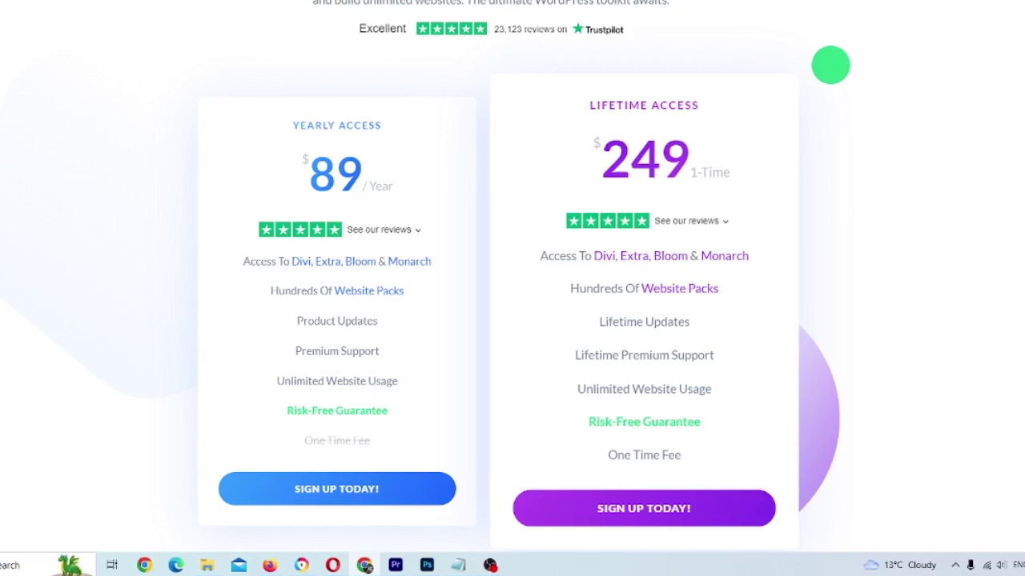
pyautogui.moveTo(605, 157); pyautogui.dragTo(738, 163)
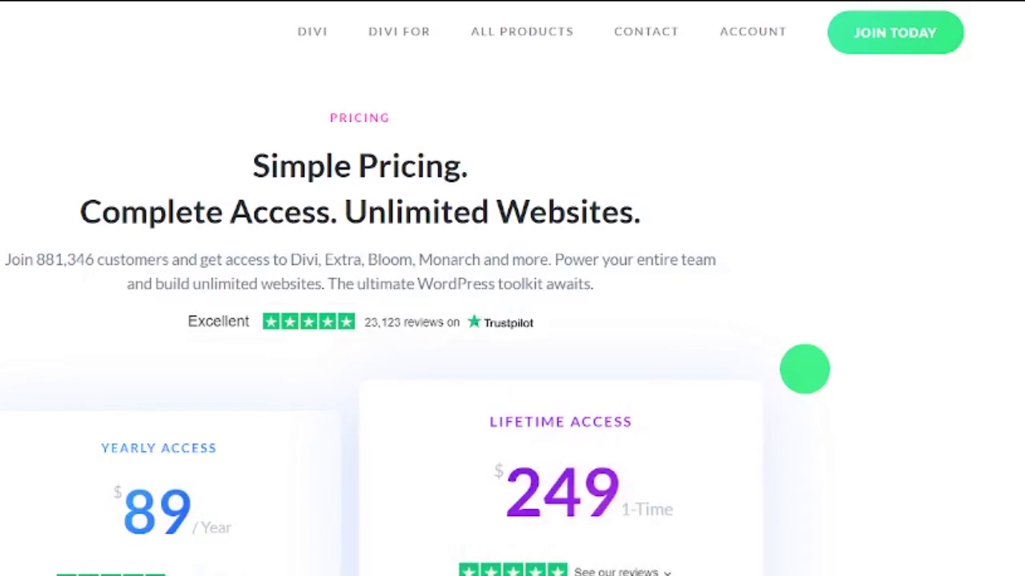
# - Log in through Account > Member Login, retyping the account password after the first attempt fails
pyautogui.moveTo(757, 40)
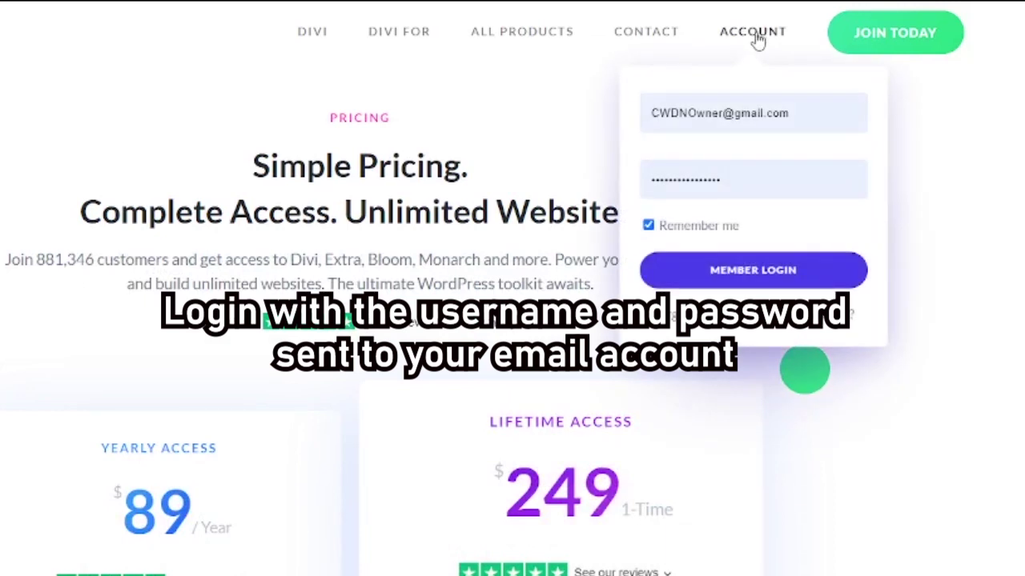
pyautogui.click(761, 103)
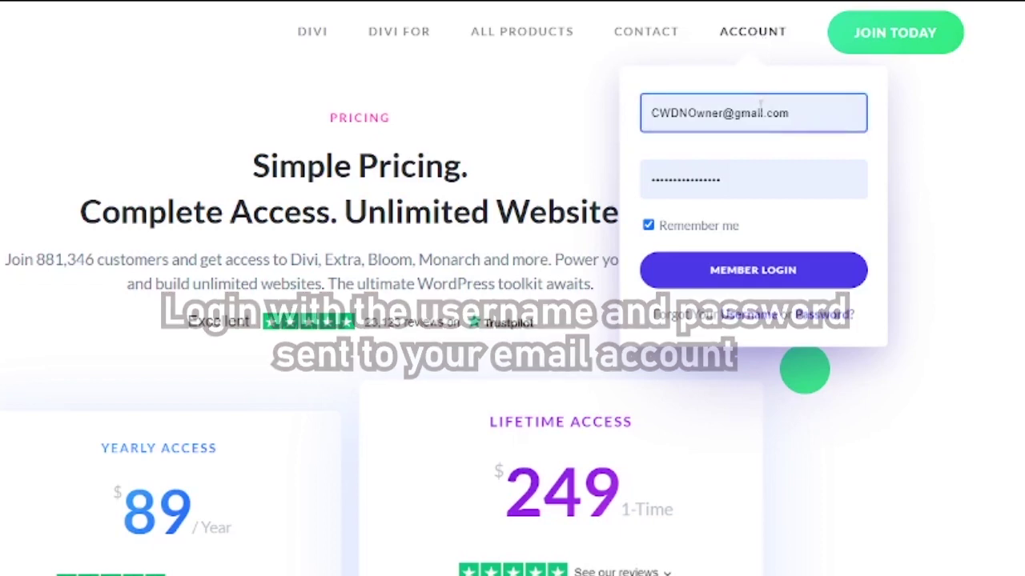
pyautogui.click(676, 244)
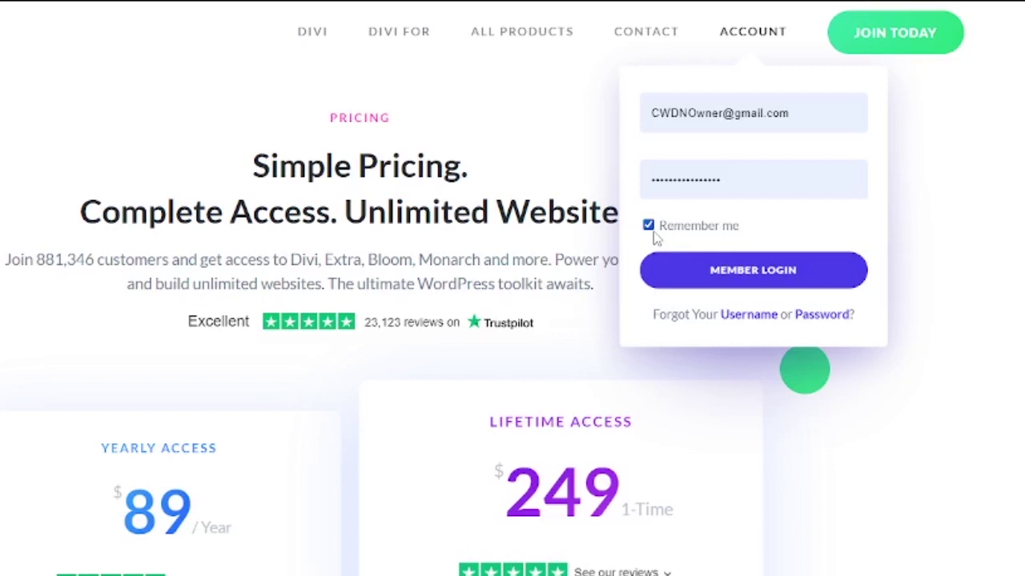
pyautogui.click(766, 275)
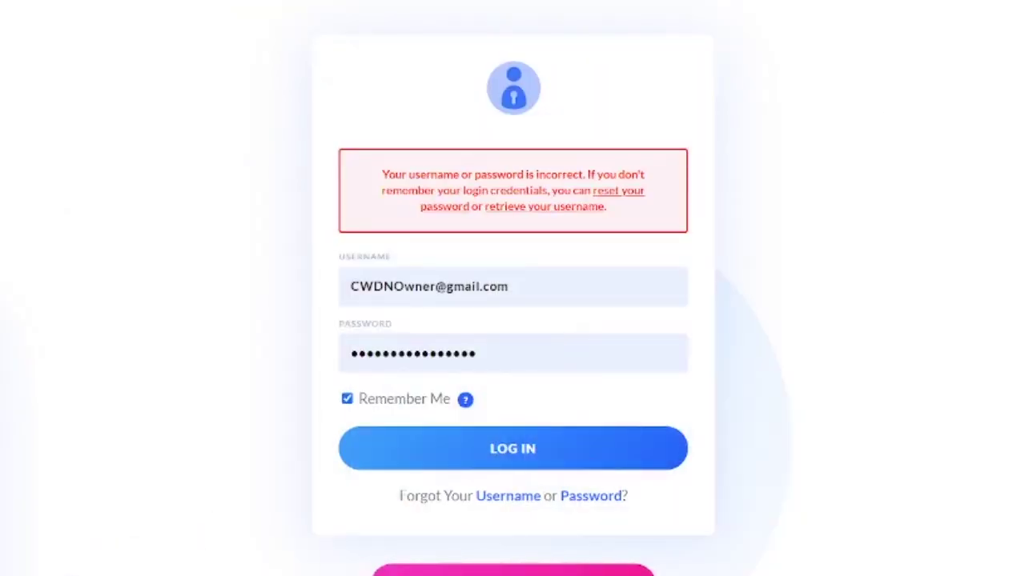
pyautogui.click(549, 357)
pyautogui.moveTo(549, 360); pyautogui.dragTo(267, 365)
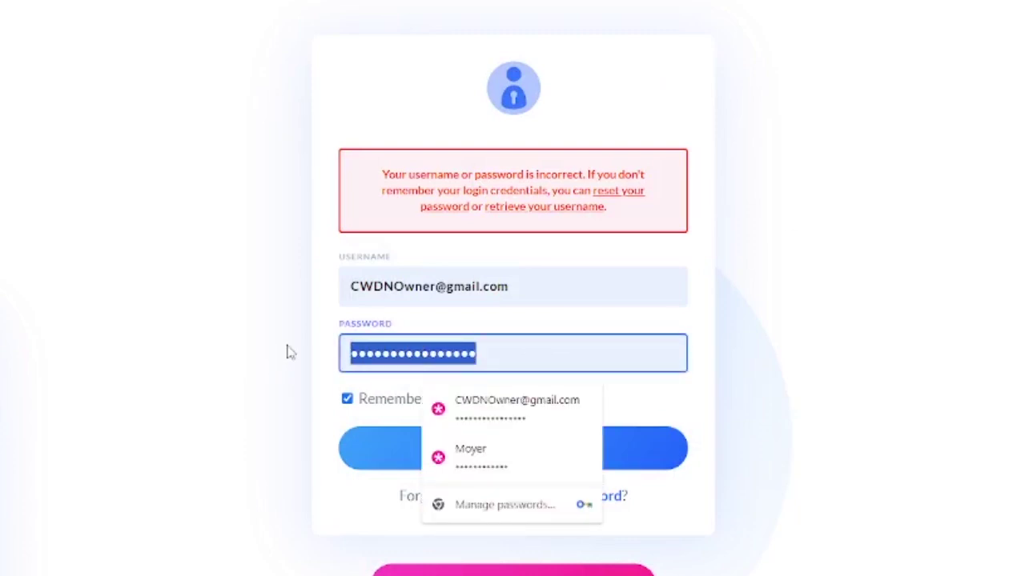
pyautogui.write('••••••••')
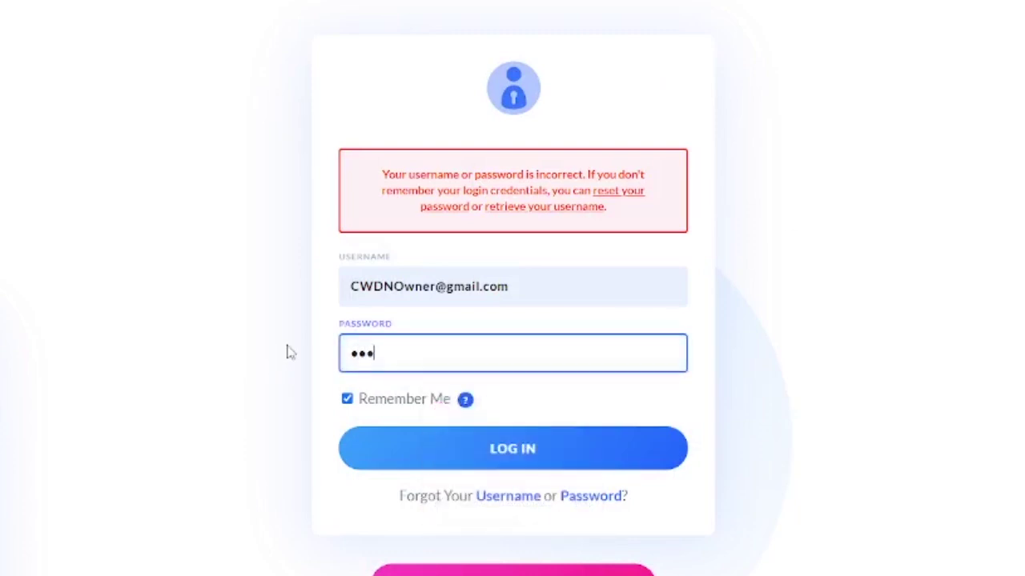
pyautogui.write('••••••••')
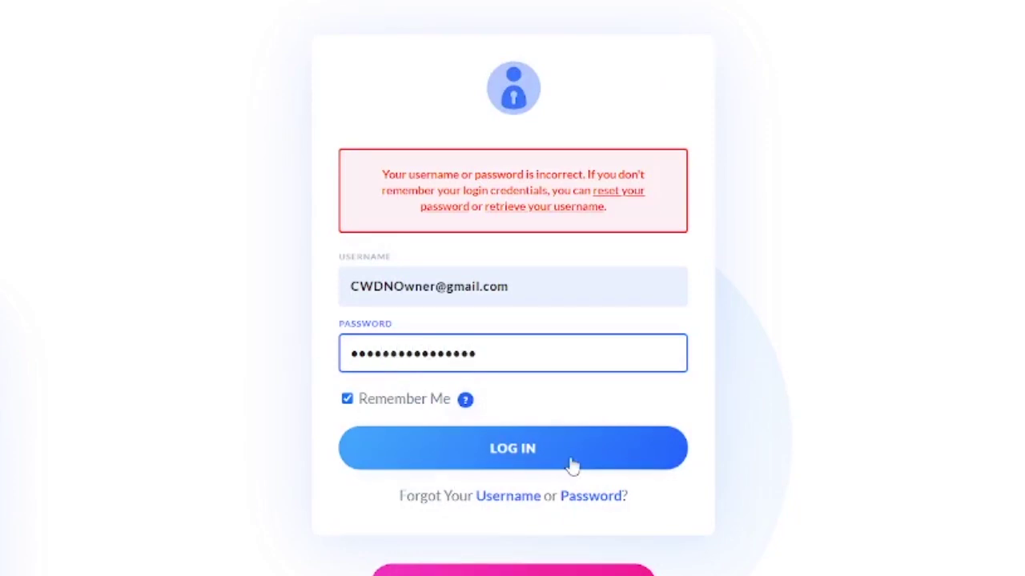
pyautogui.click(570, 464)
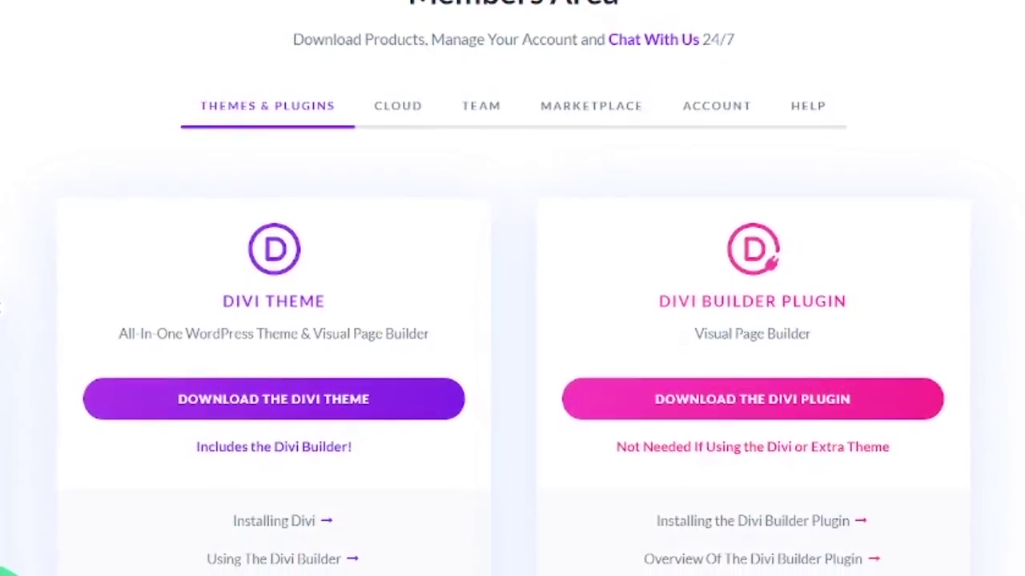
# - Scroll the Members Area downloads, then bring up File Explorer on the Data (D:) drive
pyautogui.scroll(-2, 481, 108)
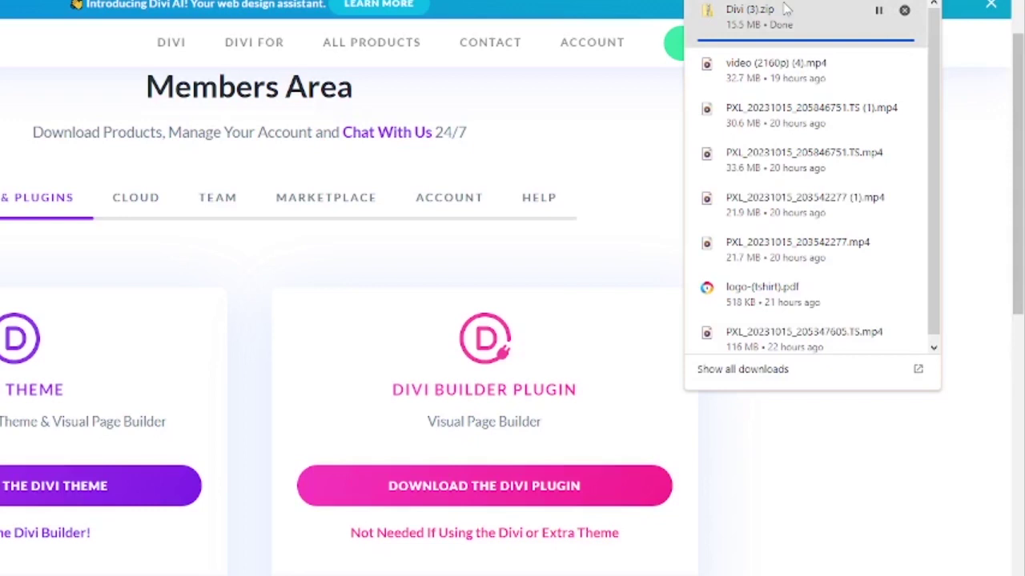
pyautogui.click(786, 8)
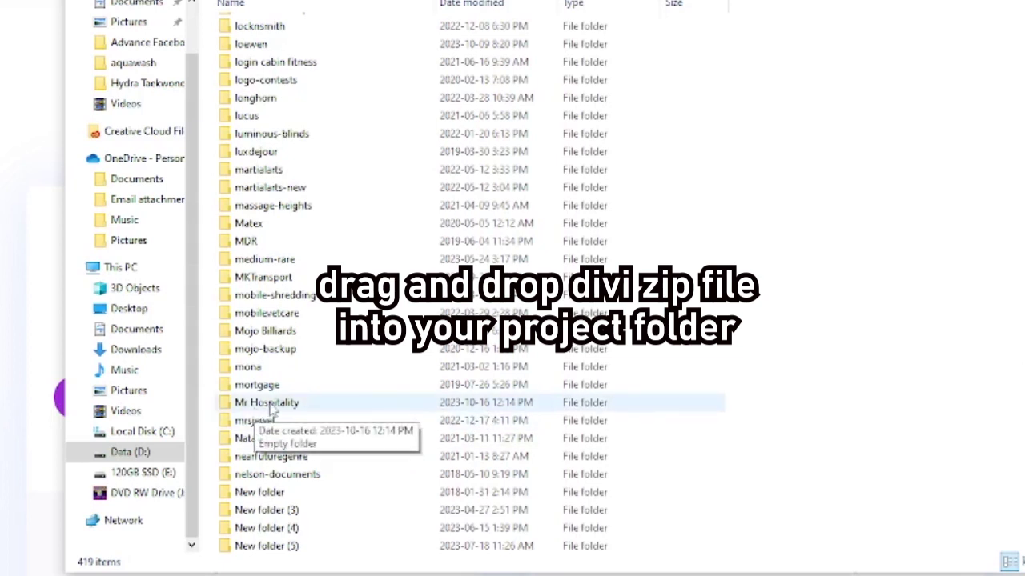
# - Open the Mr Hospitality folder on Data (D:) and drop Divi (3).zip from Chrome's downloads into it
pyautogui.doubleClick(270, 406)
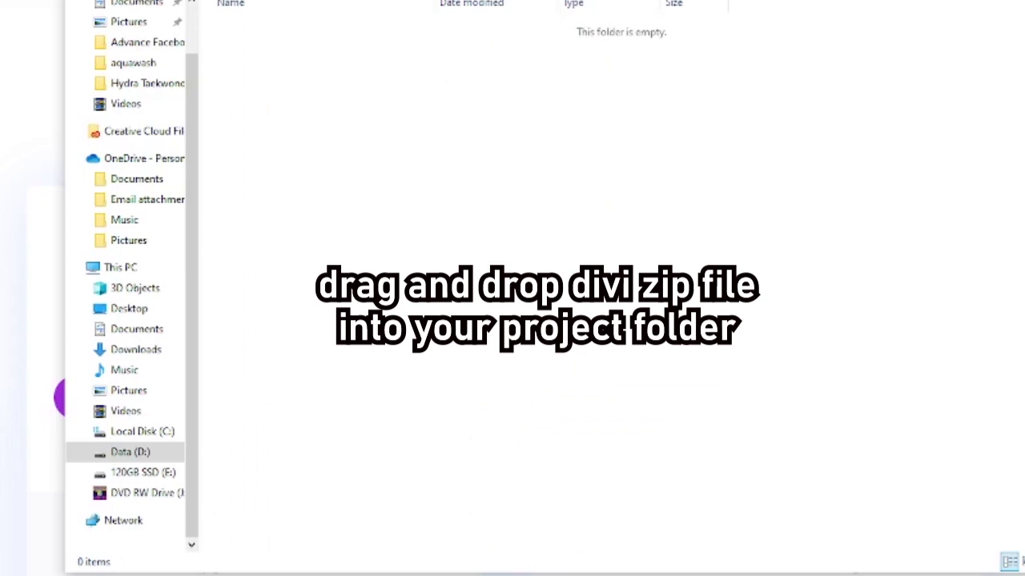
pyautogui.moveTo(320, 0); pyautogui.dragTo(596, 78)
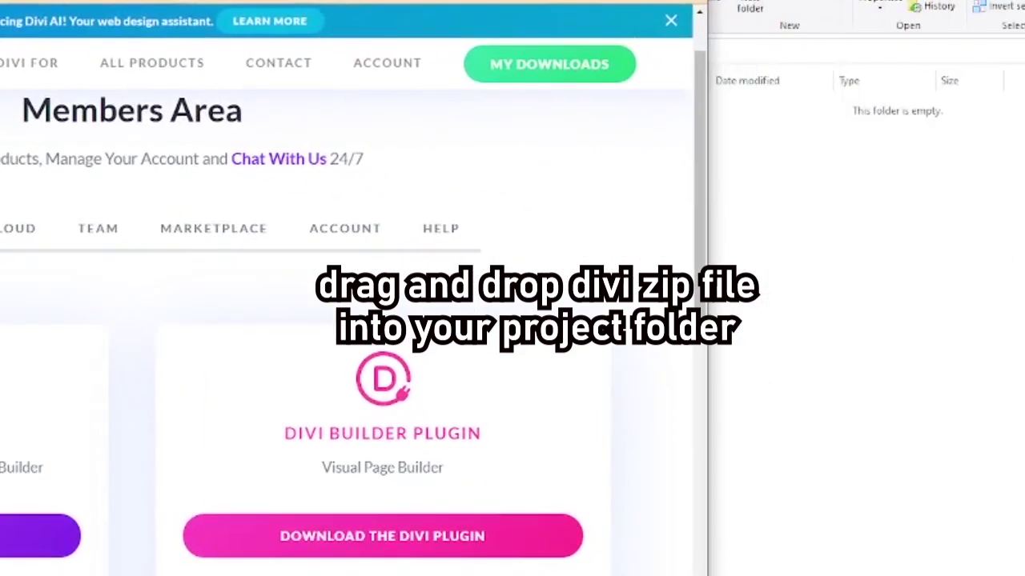
pyautogui.moveTo(413, 32); pyautogui.dragTo(966, 203)
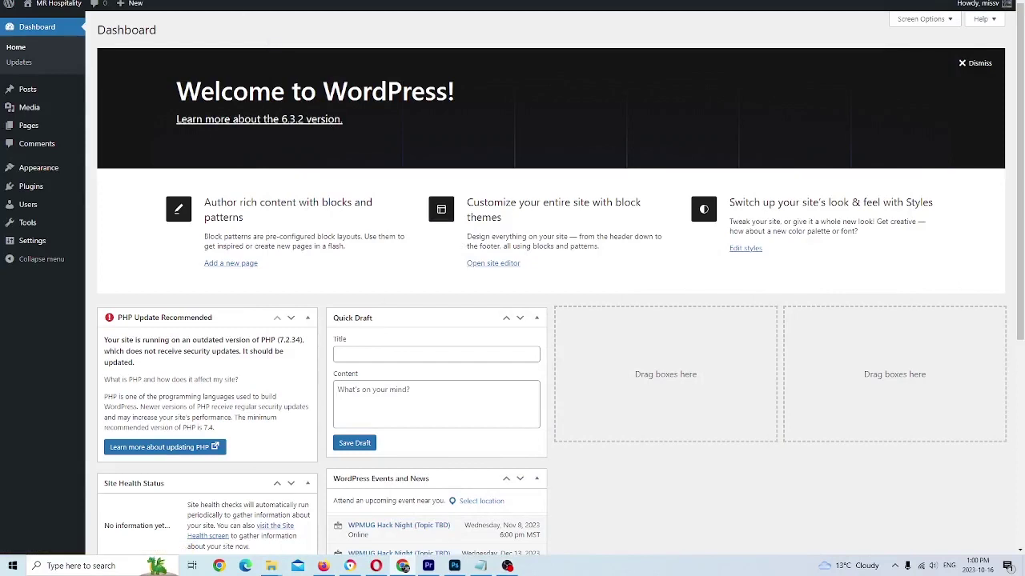
# - Bring up the context menu for the WordPress dashboard browser tab
pyautogui.rightClick(120, 1)
# - Load the pasted MR Hospitality wp-admin address in a new Chrome tab
pyautogui.click(147, 36)
pyautogui.hotkey('ctrl', 't')
pyautogui.hotkey('ctrl', 'l')
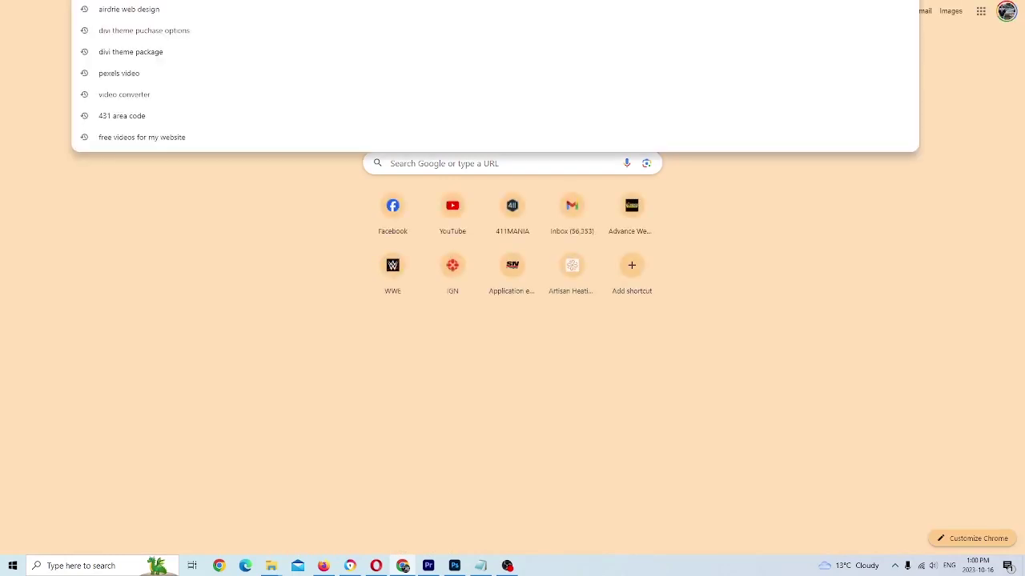
pyautogui.hotkey('ctrl', 'v')
pyautogui.press('Return')
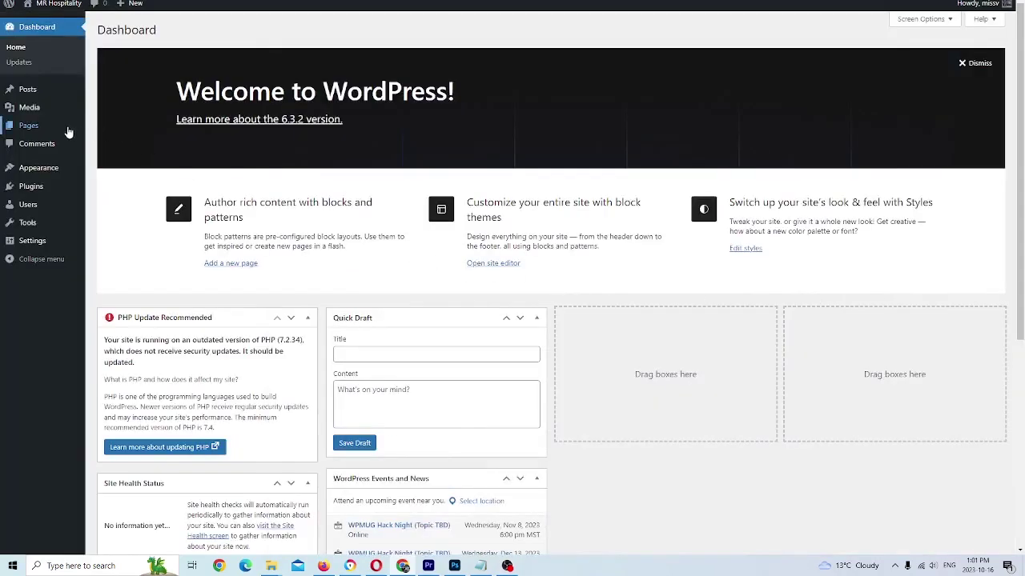
# - Go to Appearance > Themes to see Twenty Twenty-Three and the other installed themes
pyautogui.moveTo(47, 170)
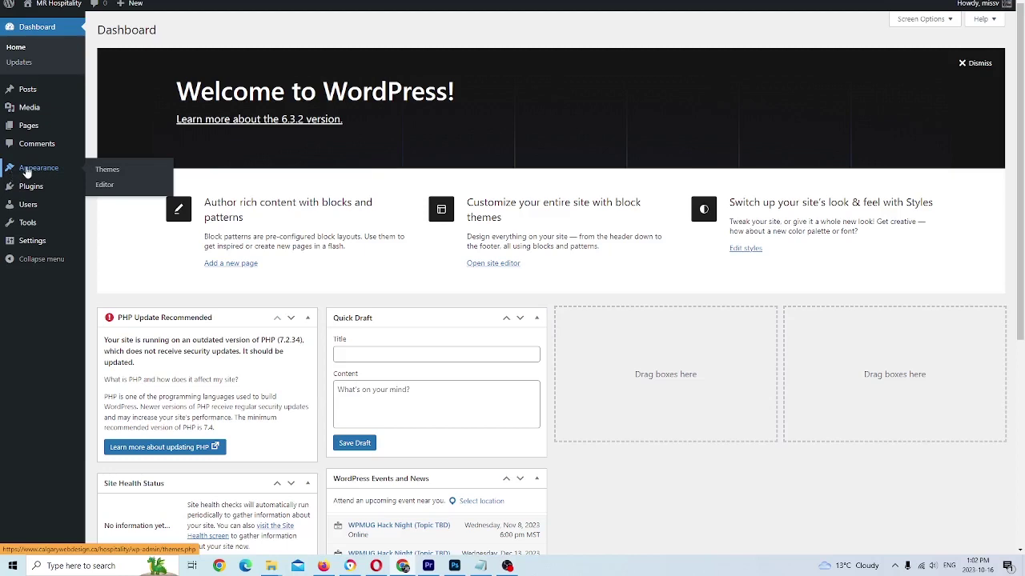
pyautogui.click(104, 170)
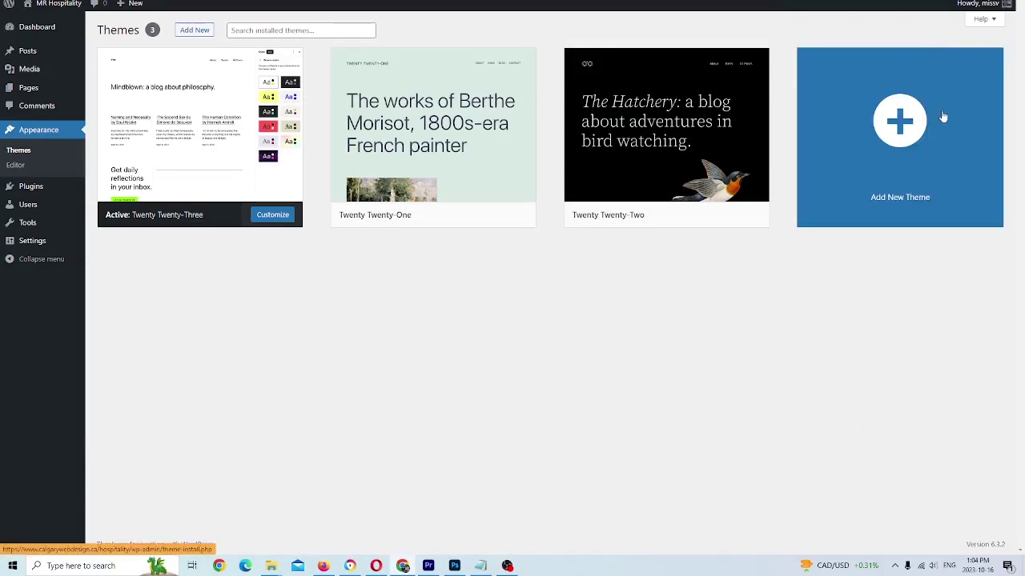
# - Go to the Add Themes page and look over popular themes like Hello Elementor and Astra
pyautogui.click(903, 118)
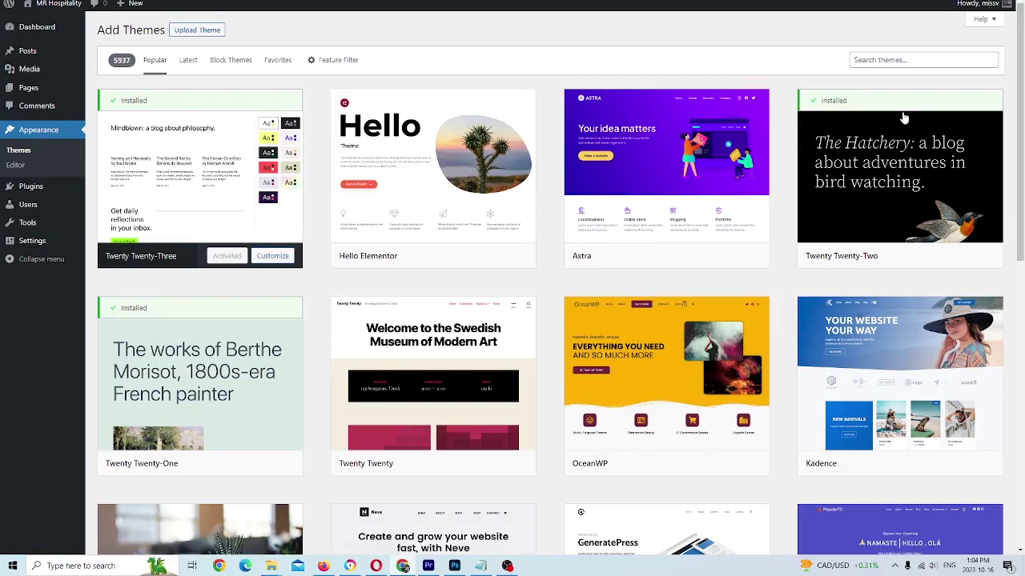
pyautogui.moveTo(514, 182)
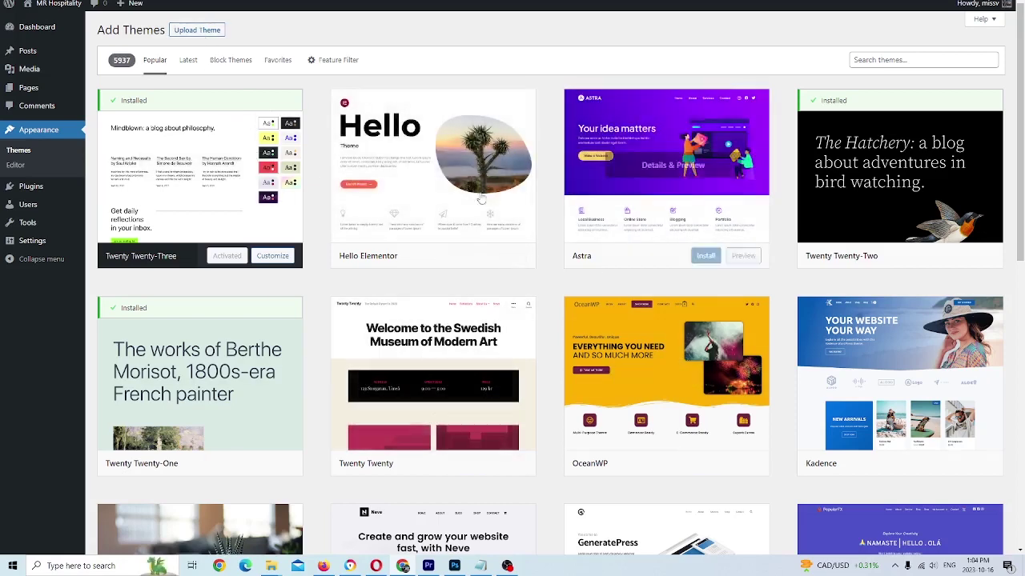
pyautogui.moveTo(459, 192)
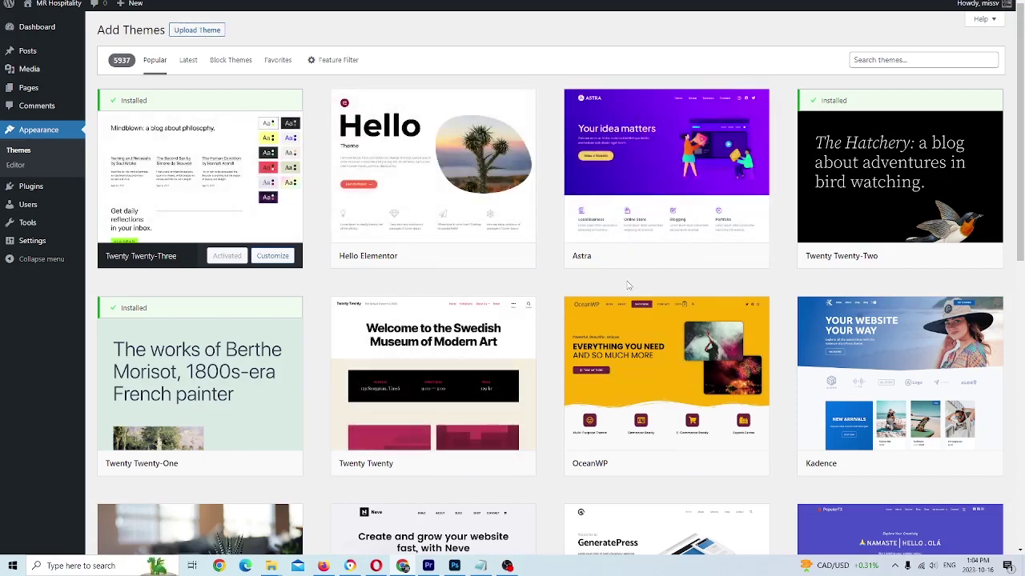
pyautogui.moveTo(909, 138)
pyautogui.scroll(-10, 909, 537)
pyautogui.scroll(-9, 910, 537)
pyautogui.scroll(20, 910, 536)
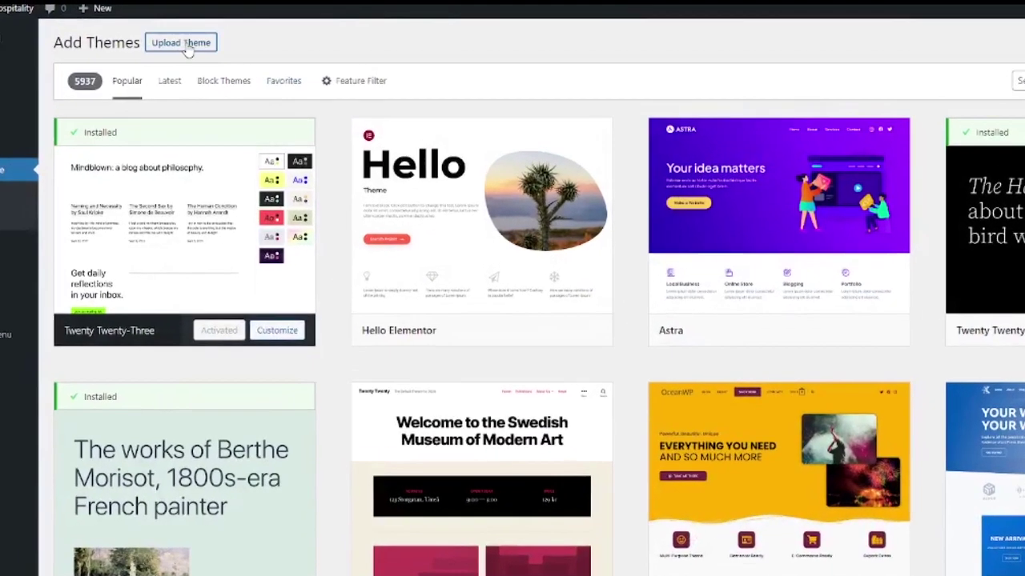
# - Reveal the zip upload panel and choose Divi (3).zip from Data (D:) > Mr Hospitality
pyautogui.click(197, 31)
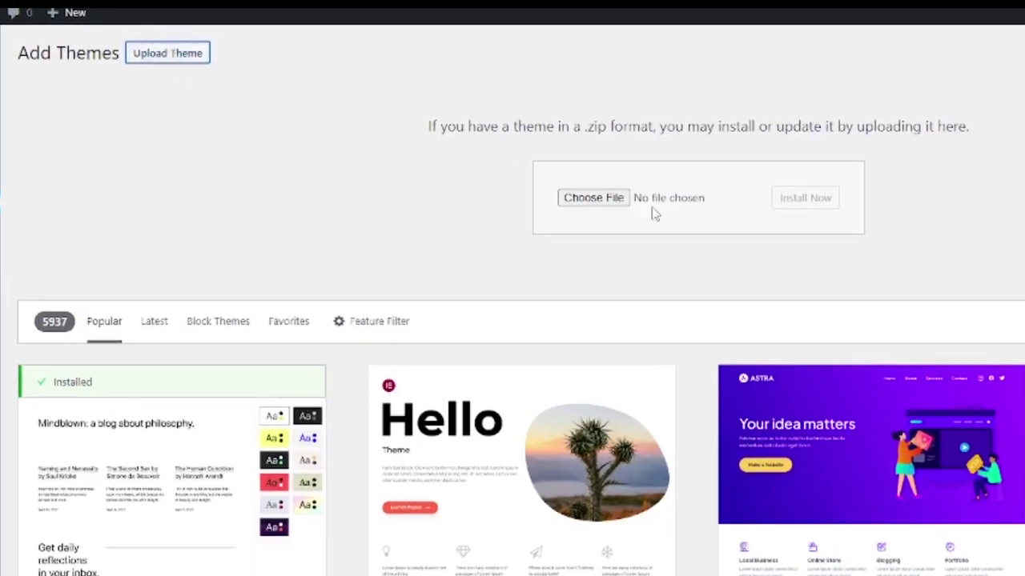
pyautogui.click(602, 200)
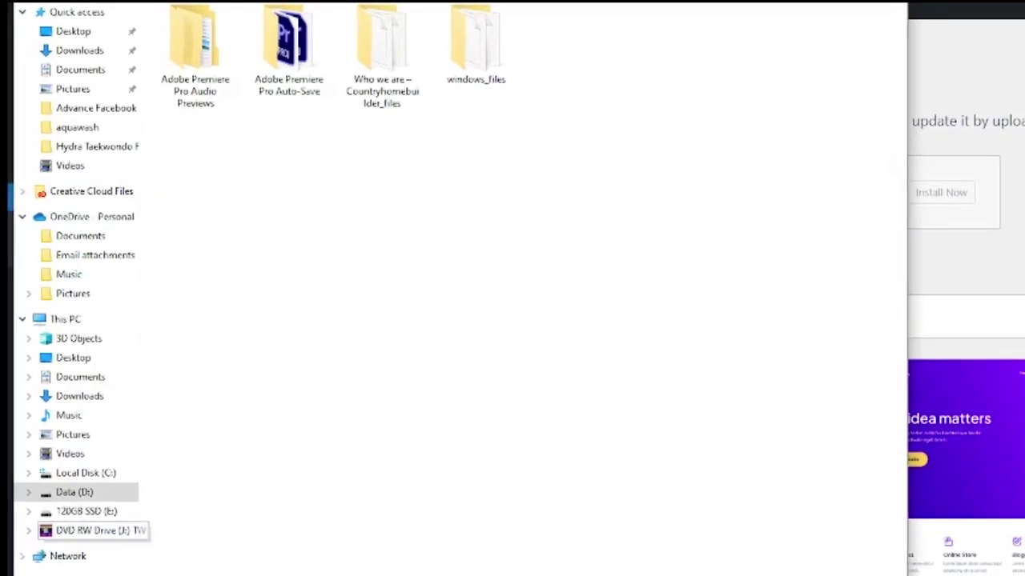
pyautogui.click(110, 473)
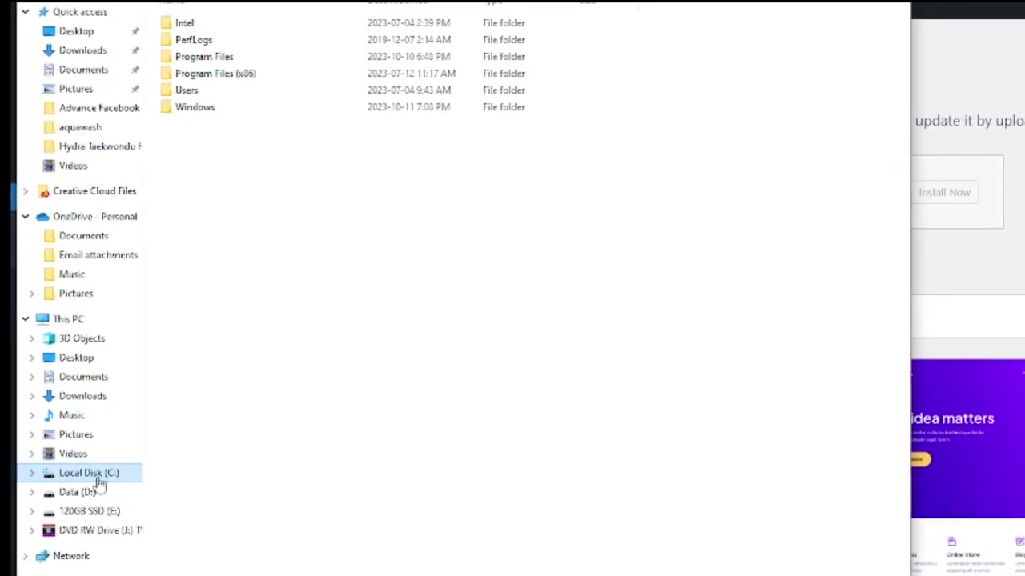
pyautogui.click(90, 493)
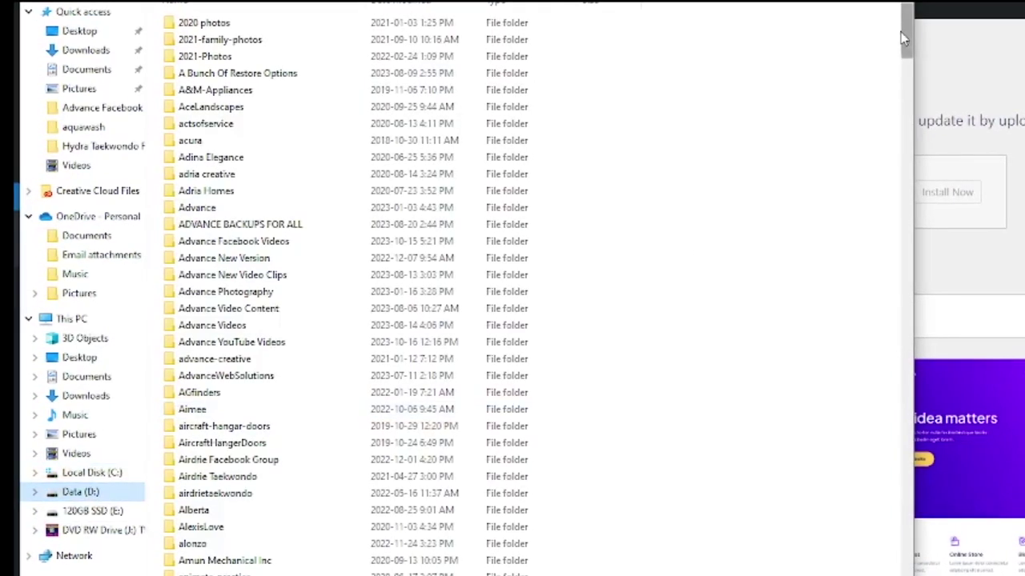
pyautogui.moveTo(905, 40); pyautogui.dragTo(877, 411)
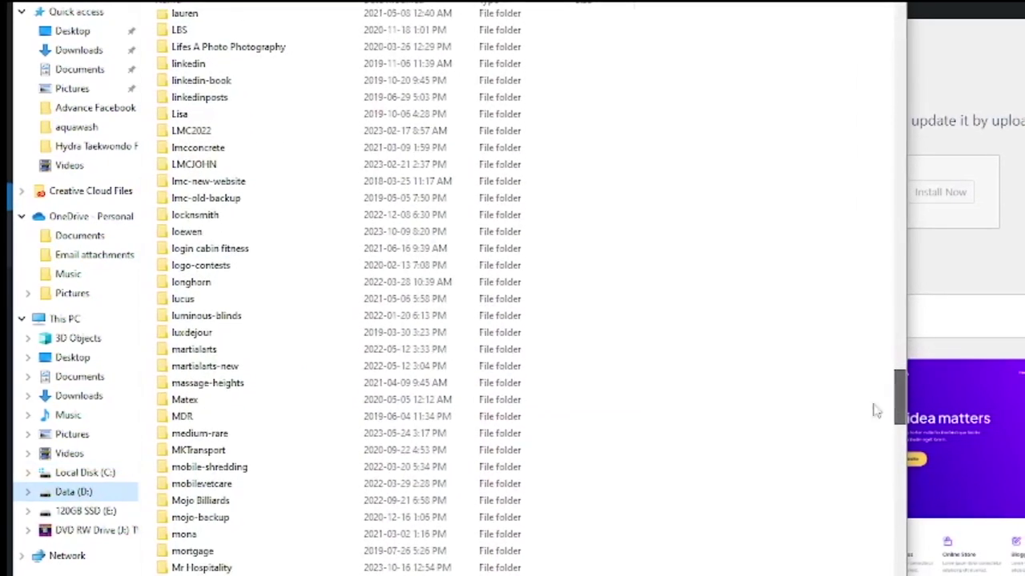
pyautogui.click(219, 568)
pyautogui.doubleClick(216, 570)
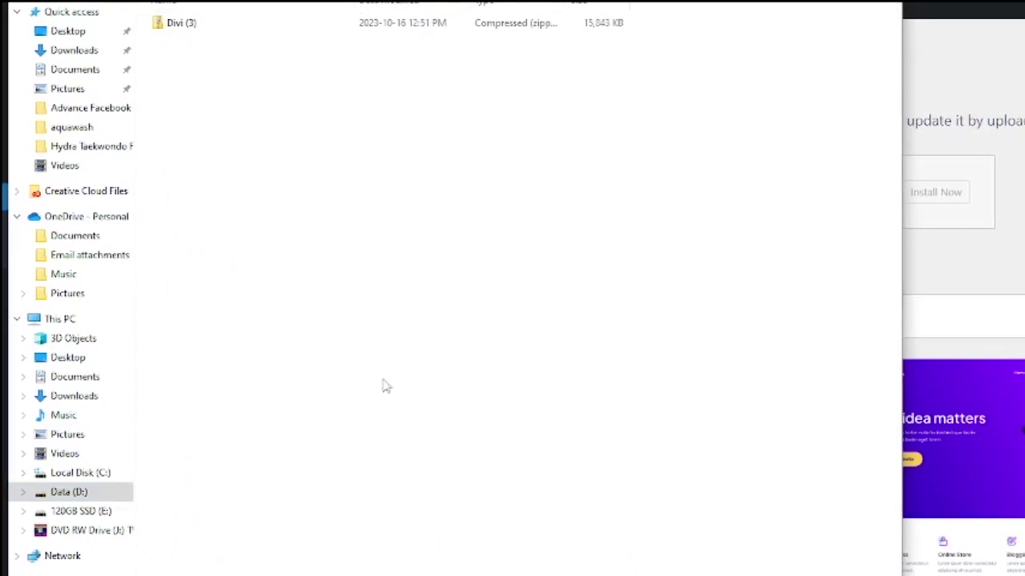
pyautogui.click(177, 26)
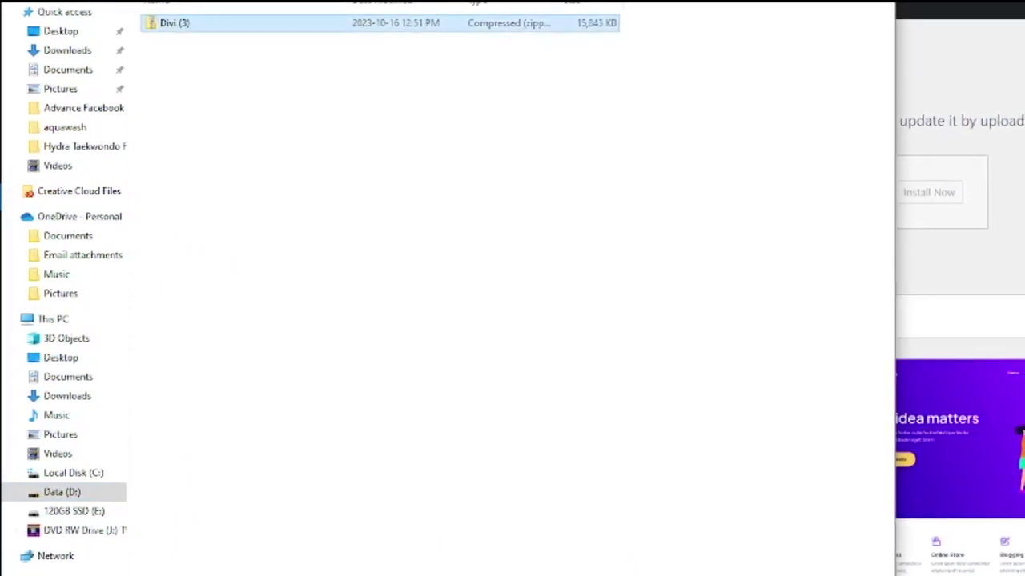
pyautogui.press('Return')
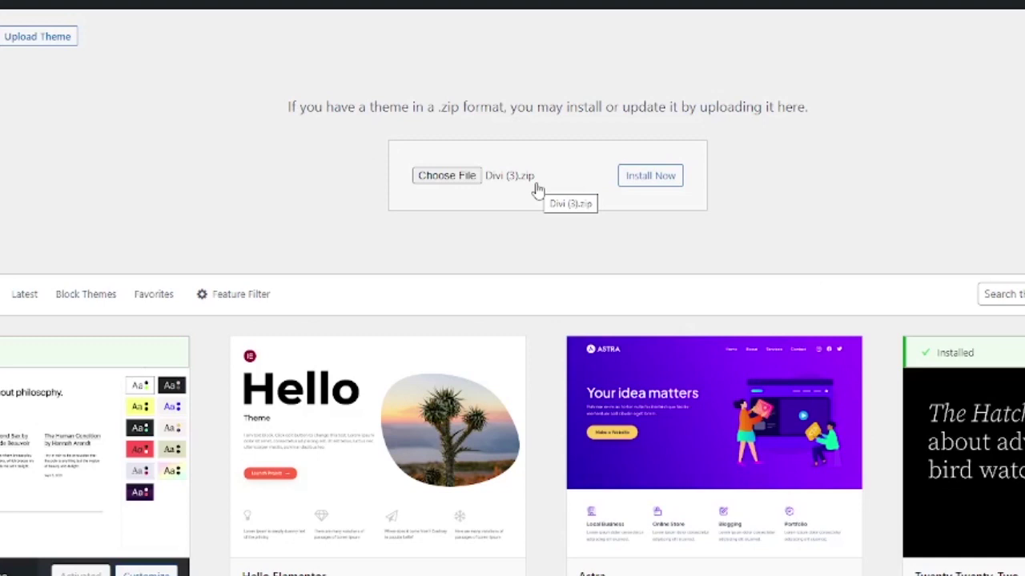
# - Install Divi from the chosen Divi (3).zip until 'Theme installed successfully' appears
pyautogui.click(656, 181)
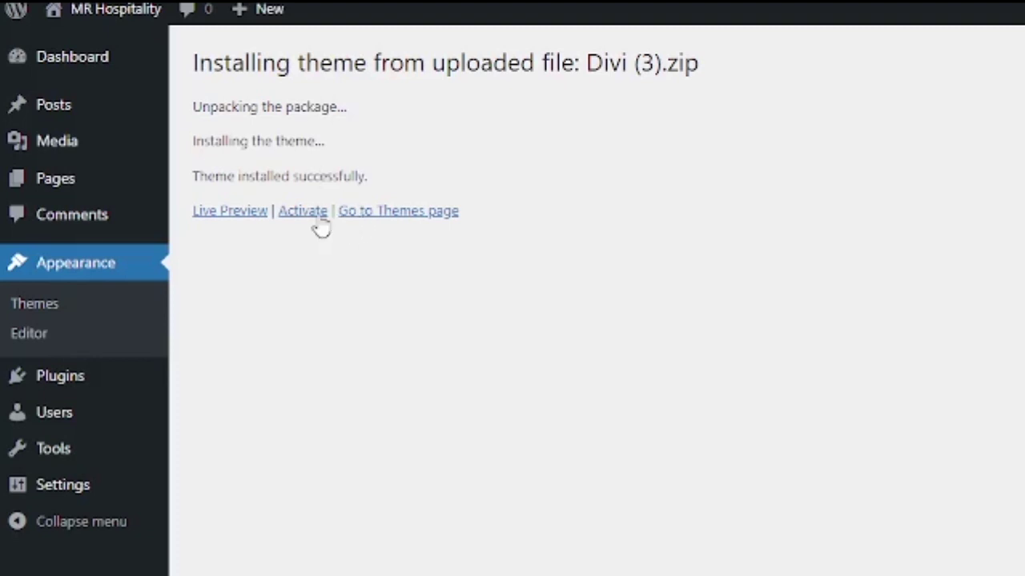
# - Activate the Divi theme from Appearance > Themes and move over to cPanel's Tools page
pyautogui.click(48, 308)
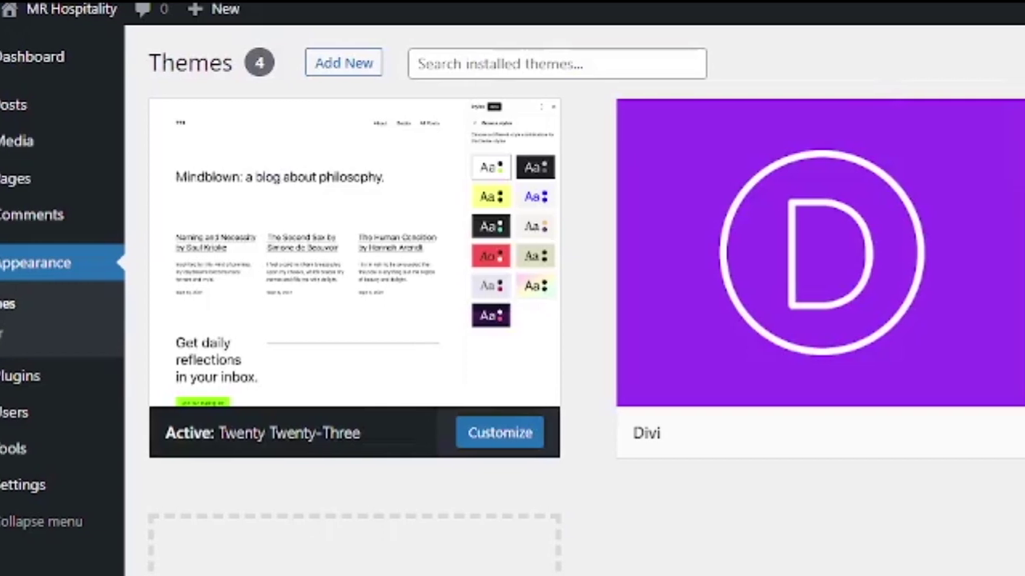
pyautogui.moveTo(723, 201)
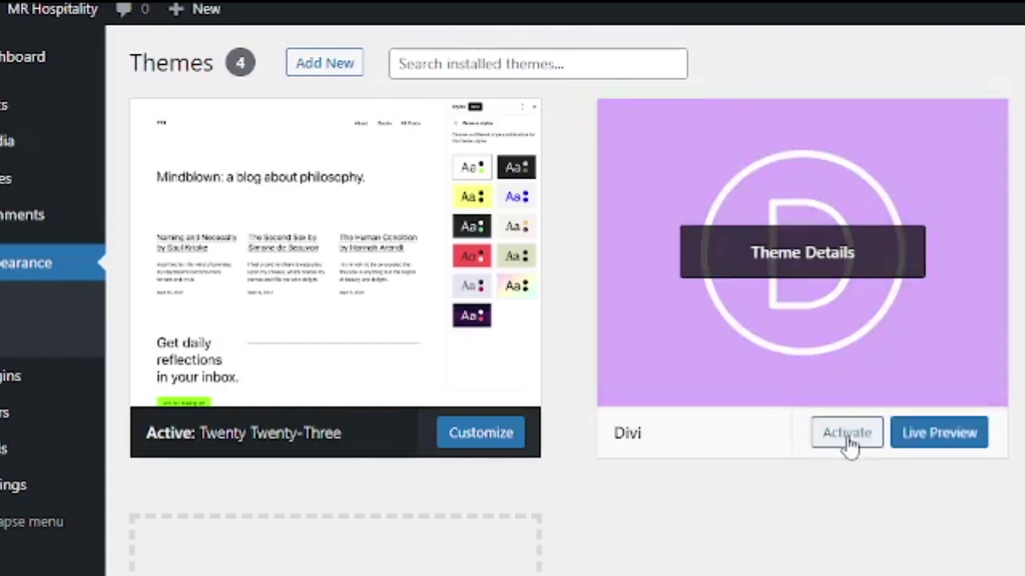
pyautogui.click(849, 445)
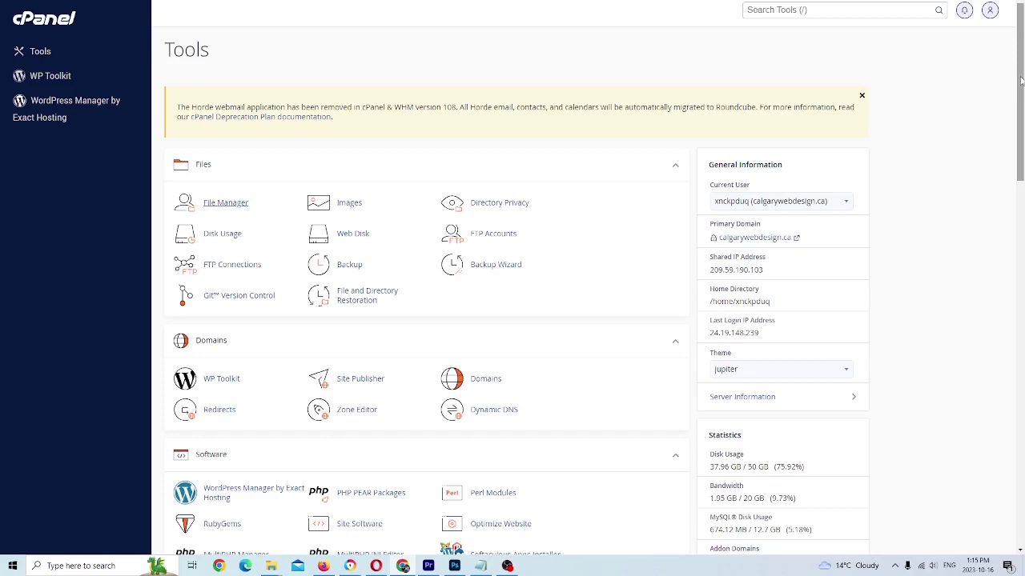
# - Open File Manager in public_html and enter the hospitality folder listing wp-admin, wp-content and wp-config.php
pyautogui.click(225, 203)
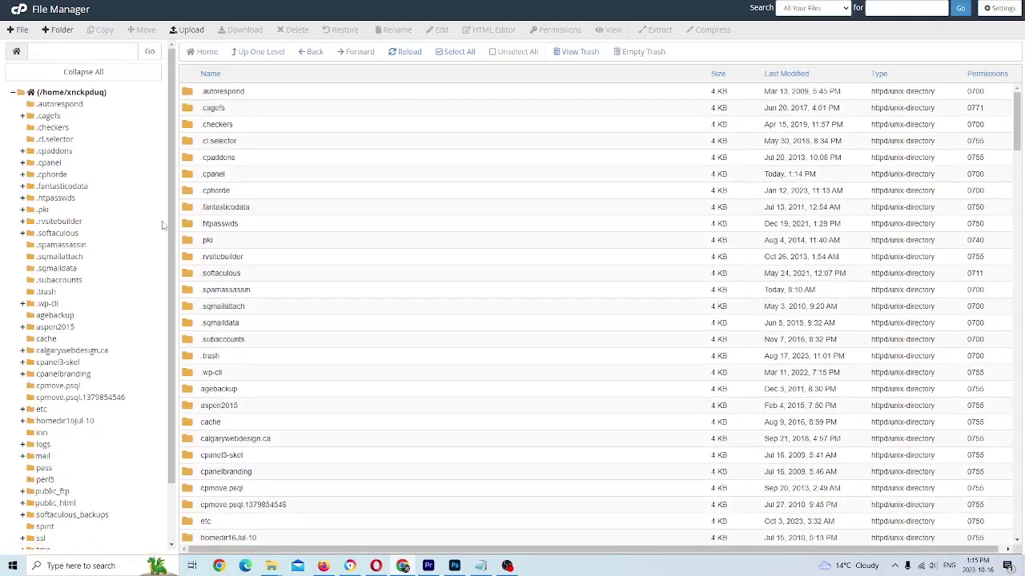
pyautogui.scroll(-2, 80, 336)
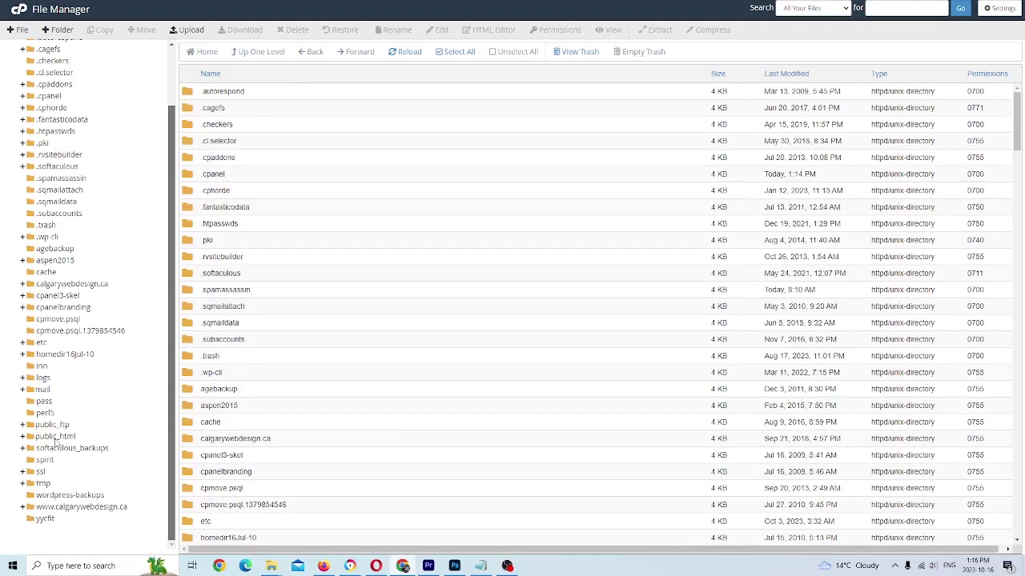
pyautogui.click(55, 437)
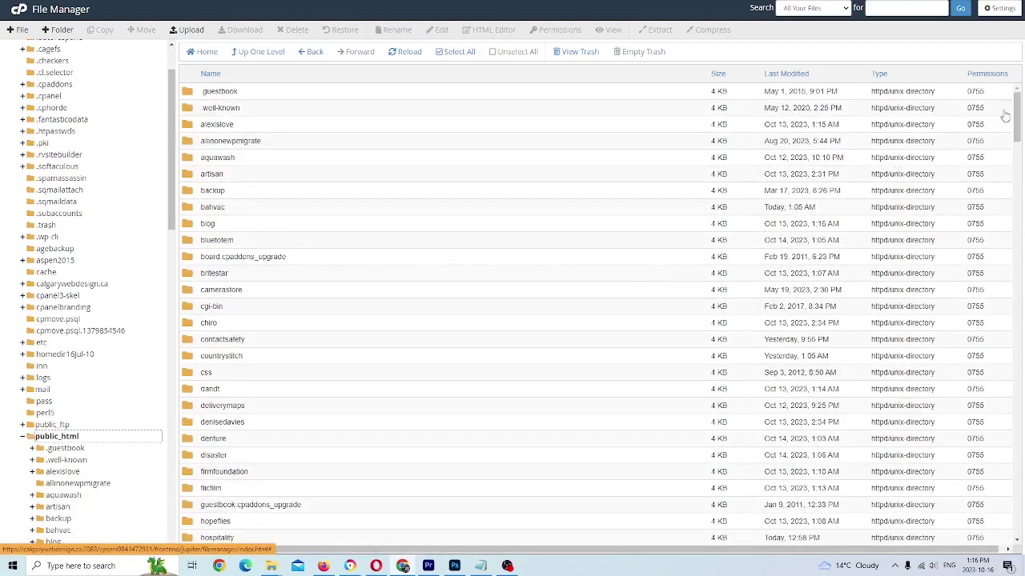
pyautogui.moveTo(1018, 106); pyautogui.dragTo(1019, 118)
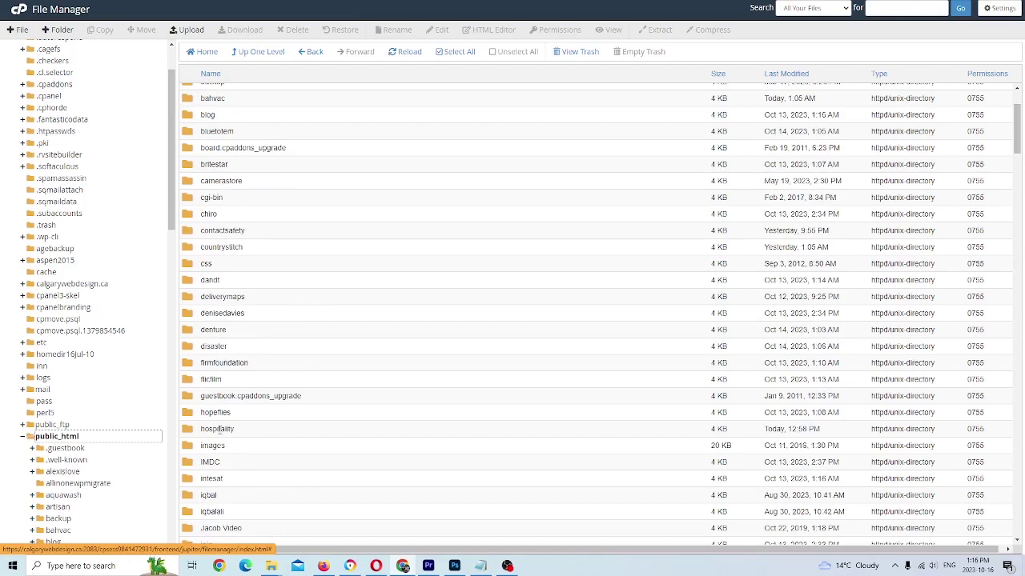
pyautogui.doubleClick(187, 431)
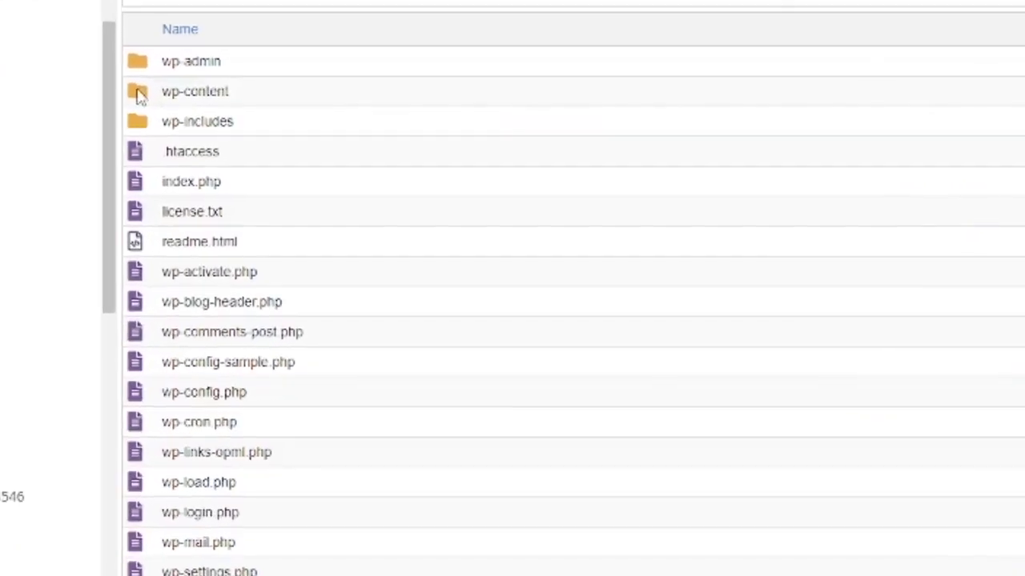
# - Browse into wp-content/themes to show the Divi folder beside the Twenty Twenty themes
pyautogui.doubleClick(138, 94)
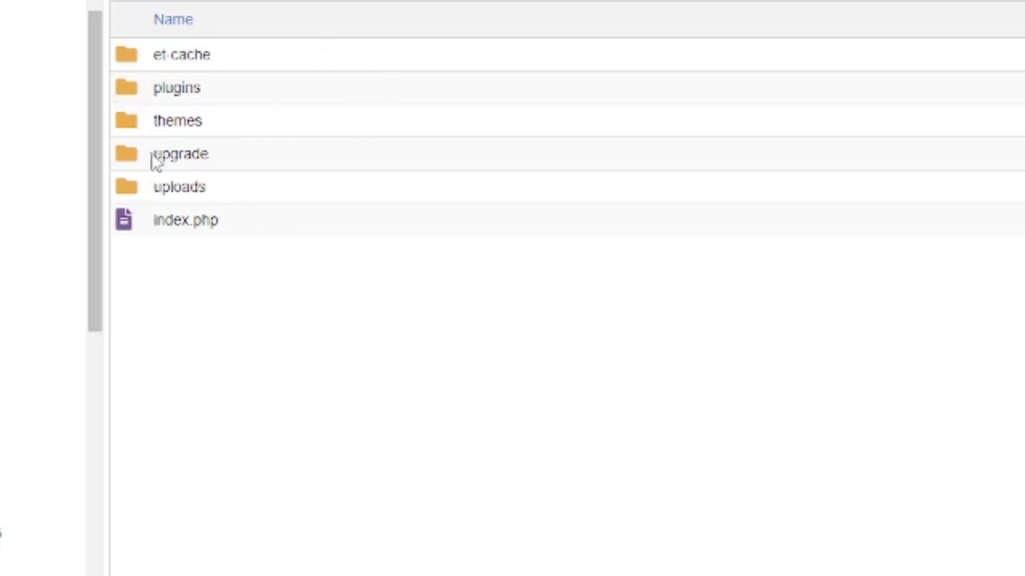
pyautogui.doubleClick(129, 128)
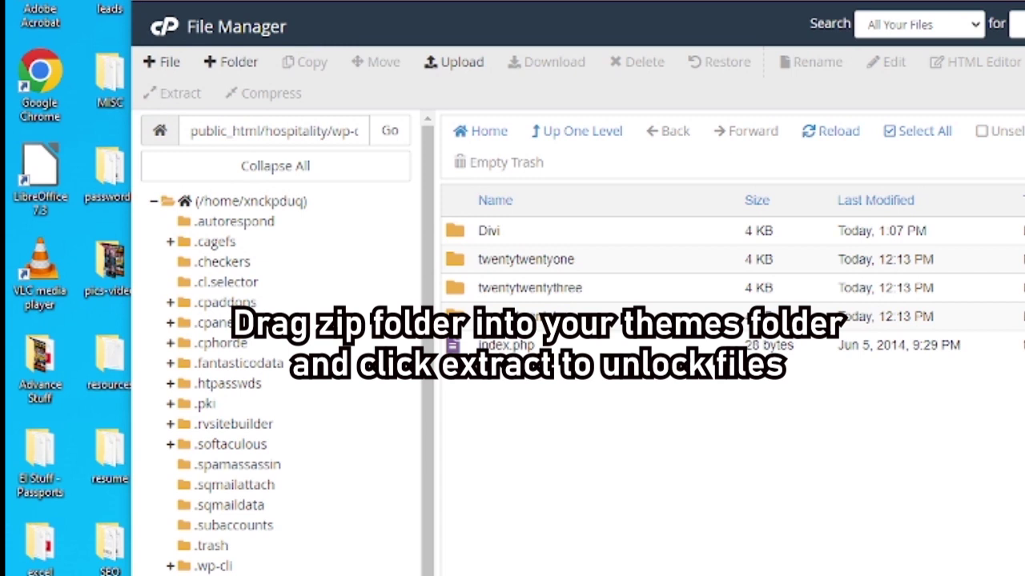
pyautogui.click(583, 234)
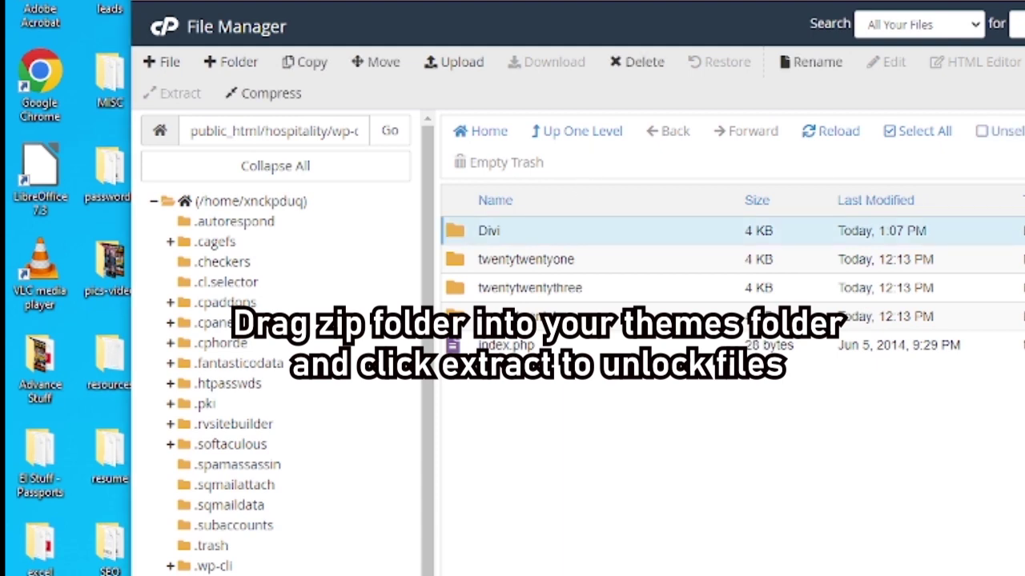